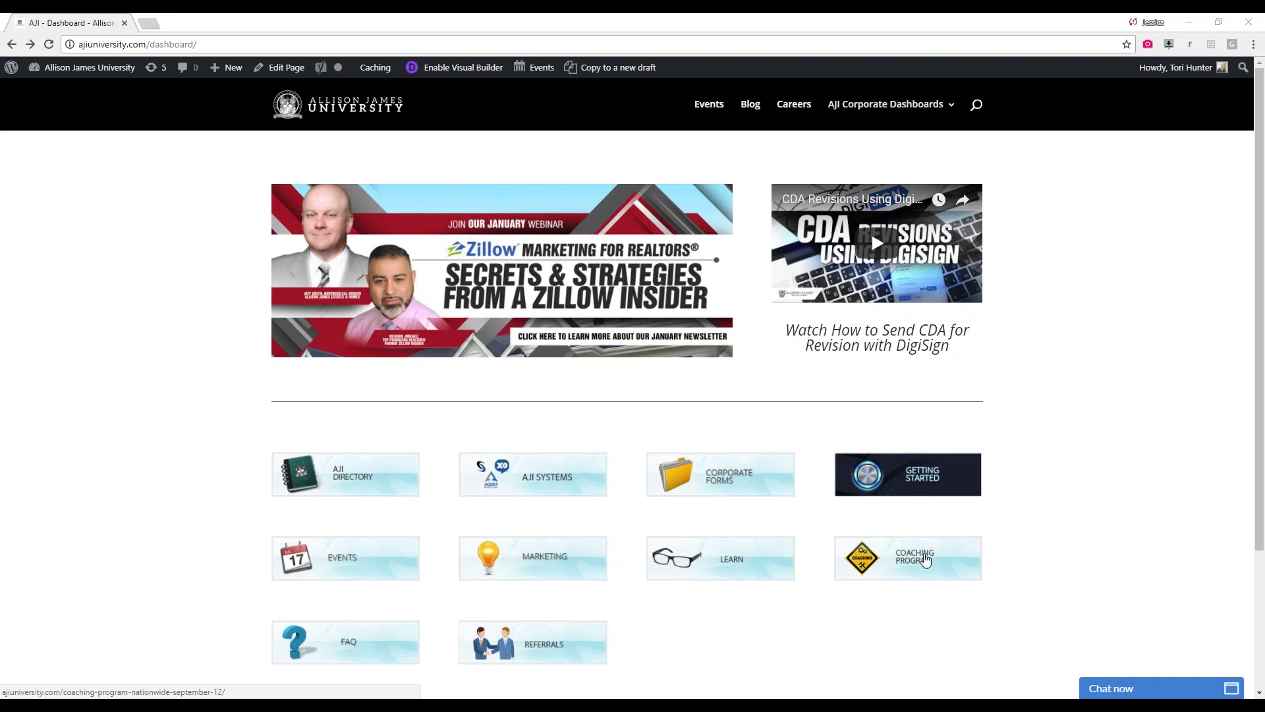
Step: Open the Coaching Program page and collapse its Coaching Links and Live Classes section
click(926, 559)
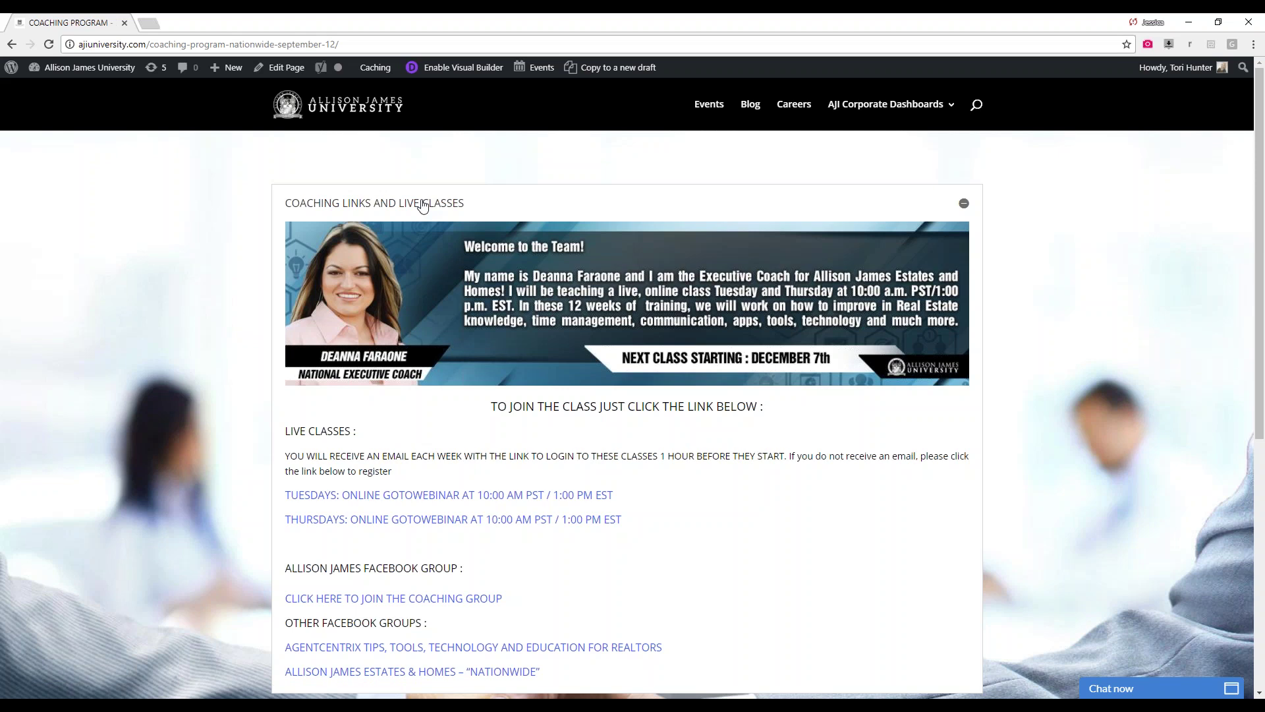
click(423, 205)
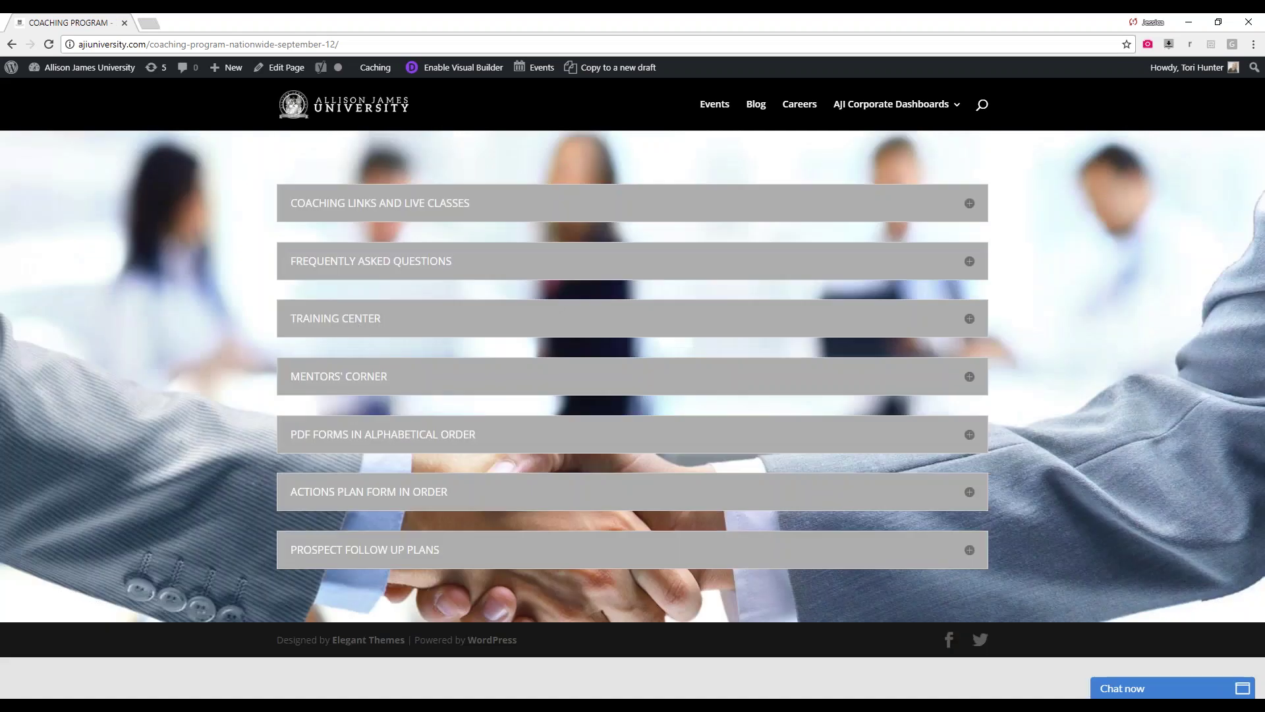
Step: Expand Training Center to view prerequisite trainings and weekly courses, then collapse it
click(353, 327)
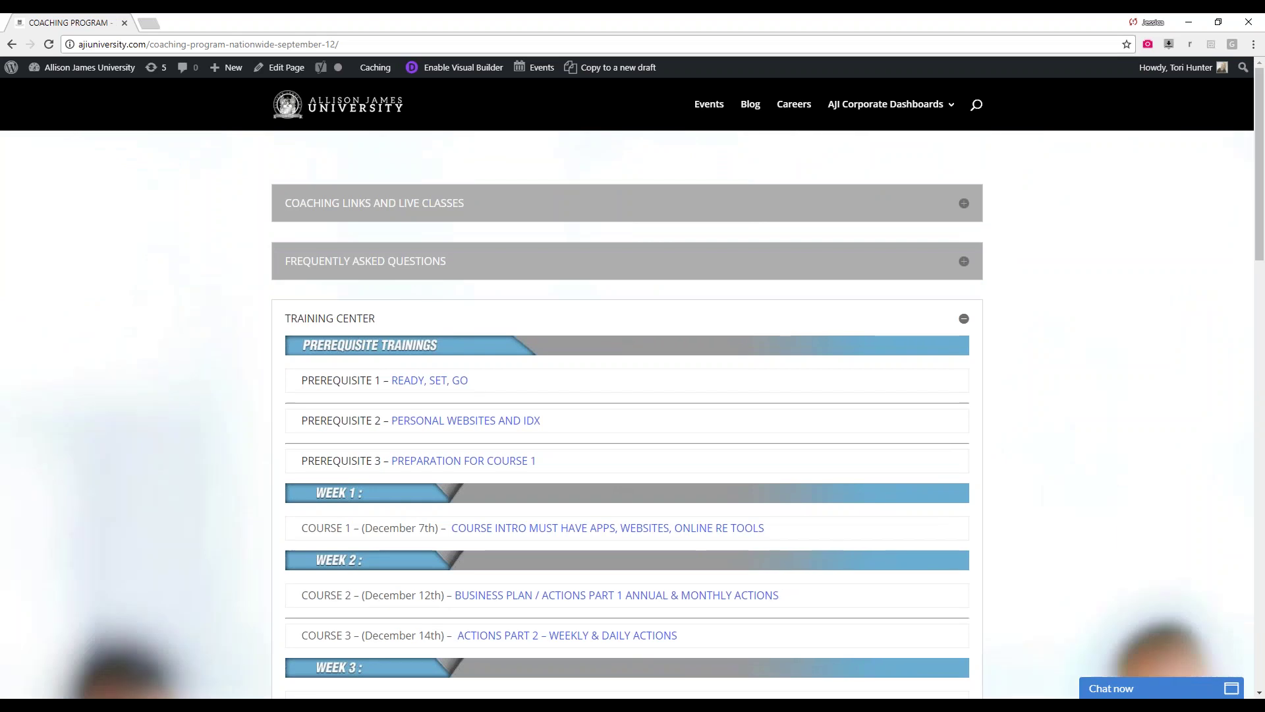
click(354, 325)
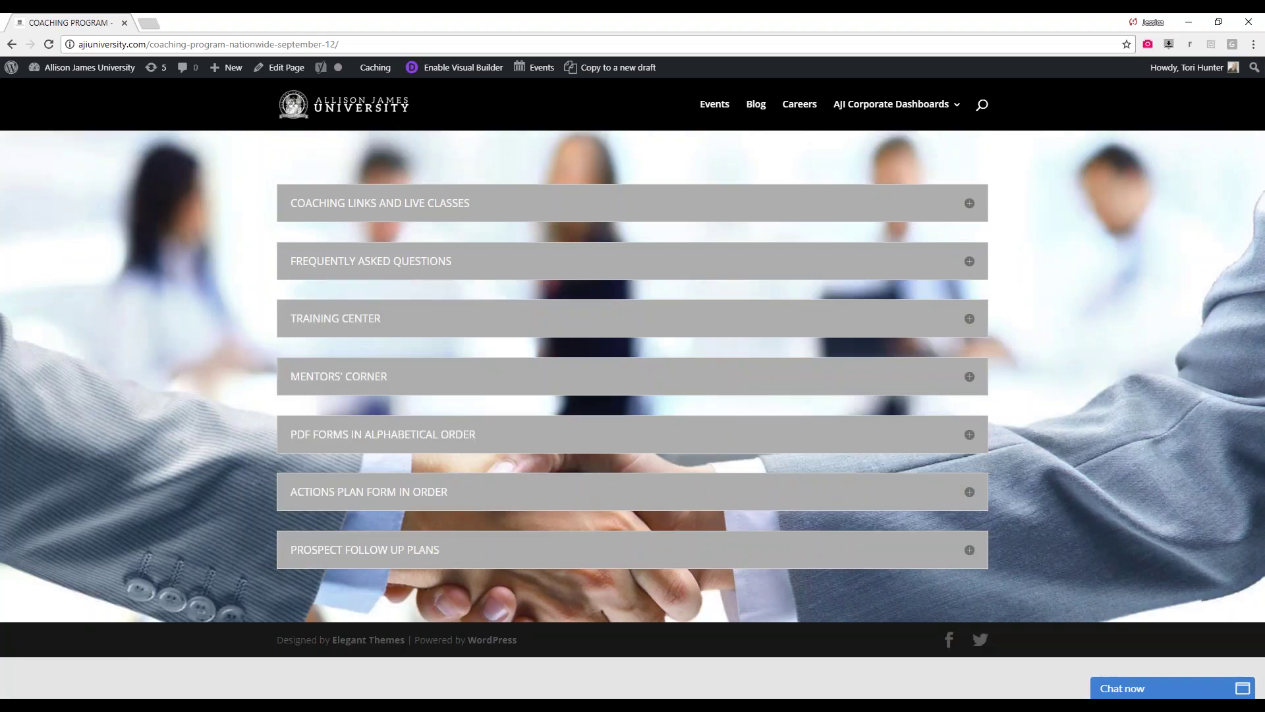